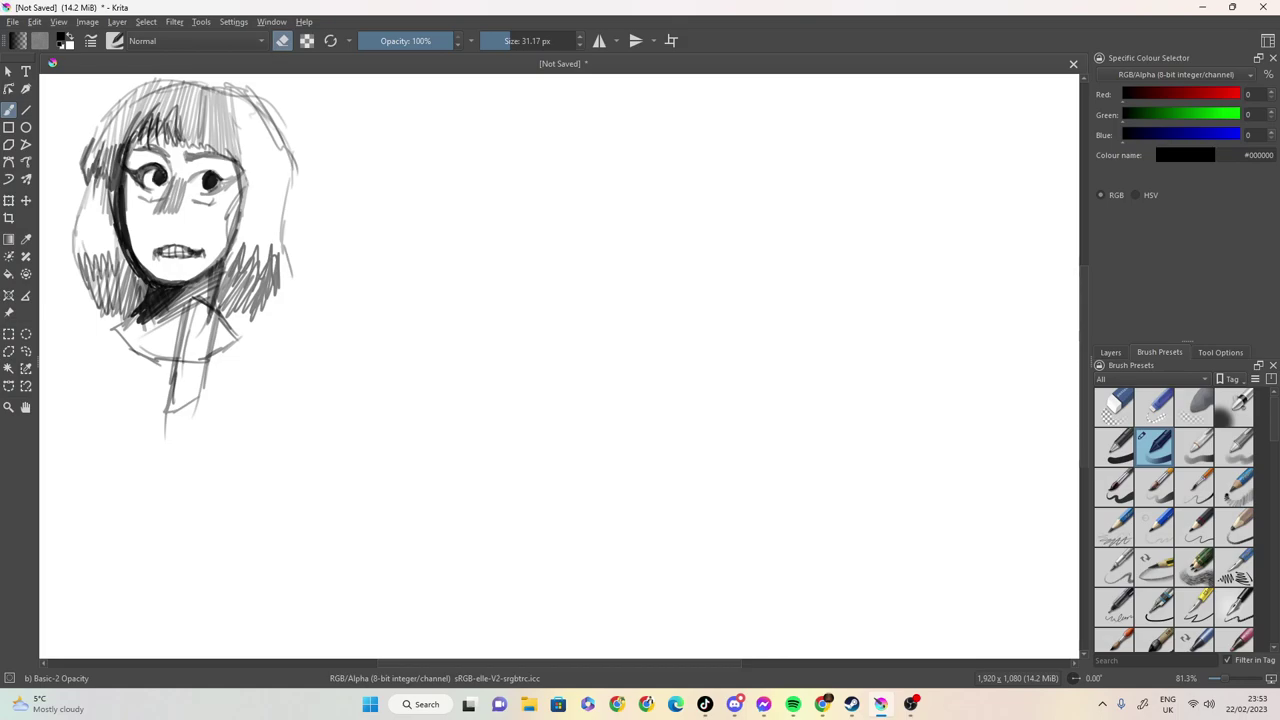
Step: Sketch full lips, a nose and a face-side contour beside the finished portrait, using a 5.35 px brush
drag(482, 39, 494, 42)
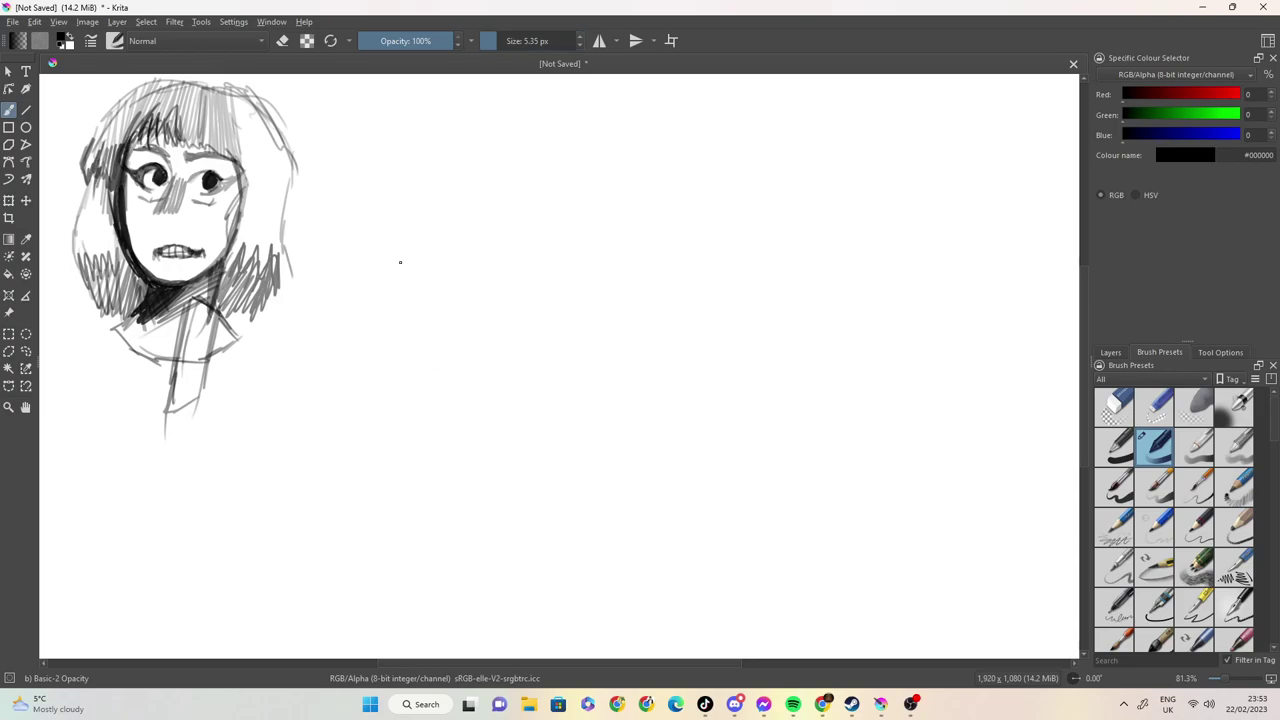
mouse_move(428, 238)
mouse_down()
mouse_move(467, 236)
mouse_move(449, 262)
mouse_move(464, 256)
mouse_move(425, 248)
mouse_move(481, 262)
mouse_move(428, 262)
mouse_move(483, 231)
mouse_move(470, 223)
mouse_move(424, 250)
mouse_up()
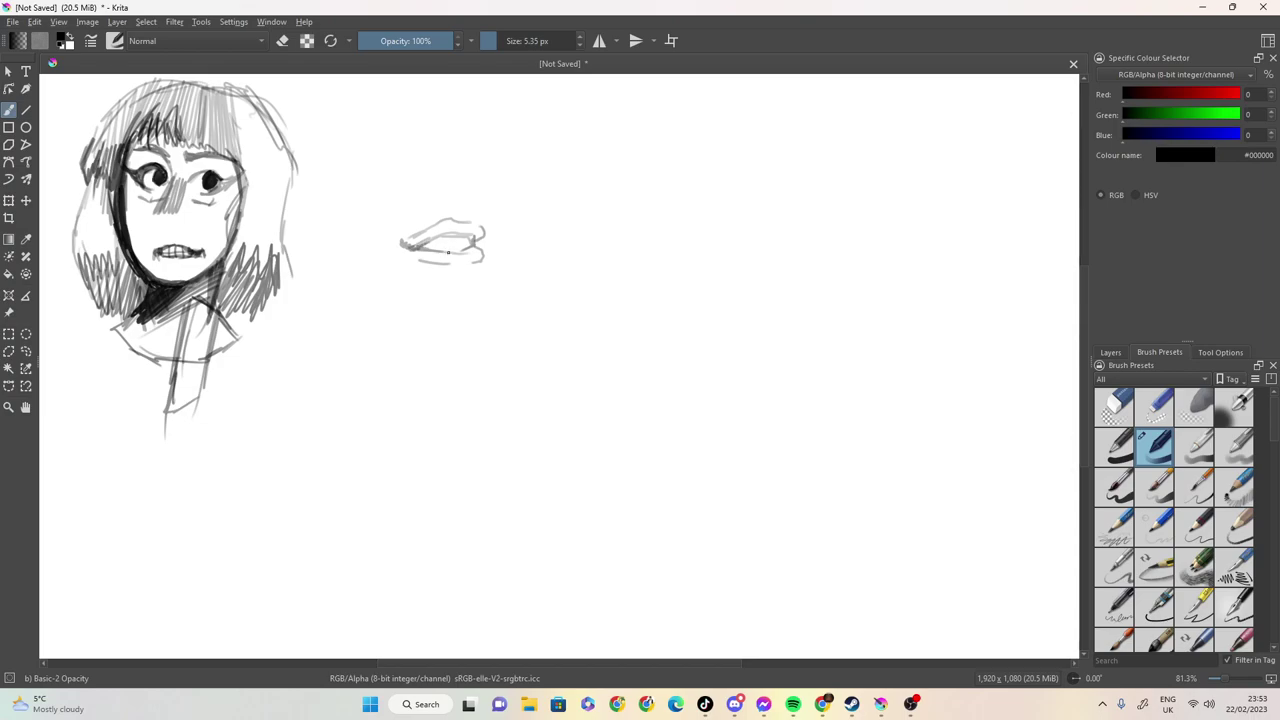
drag(470, 242, 432, 246)
mouse_move(449, 157)
mouse_down()
mouse_move(459, 190)
mouse_move(447, 198)
mouse_move(460, 199)
mouse_move(426, 185)
mouse_move(443, 175)
mouse_up()
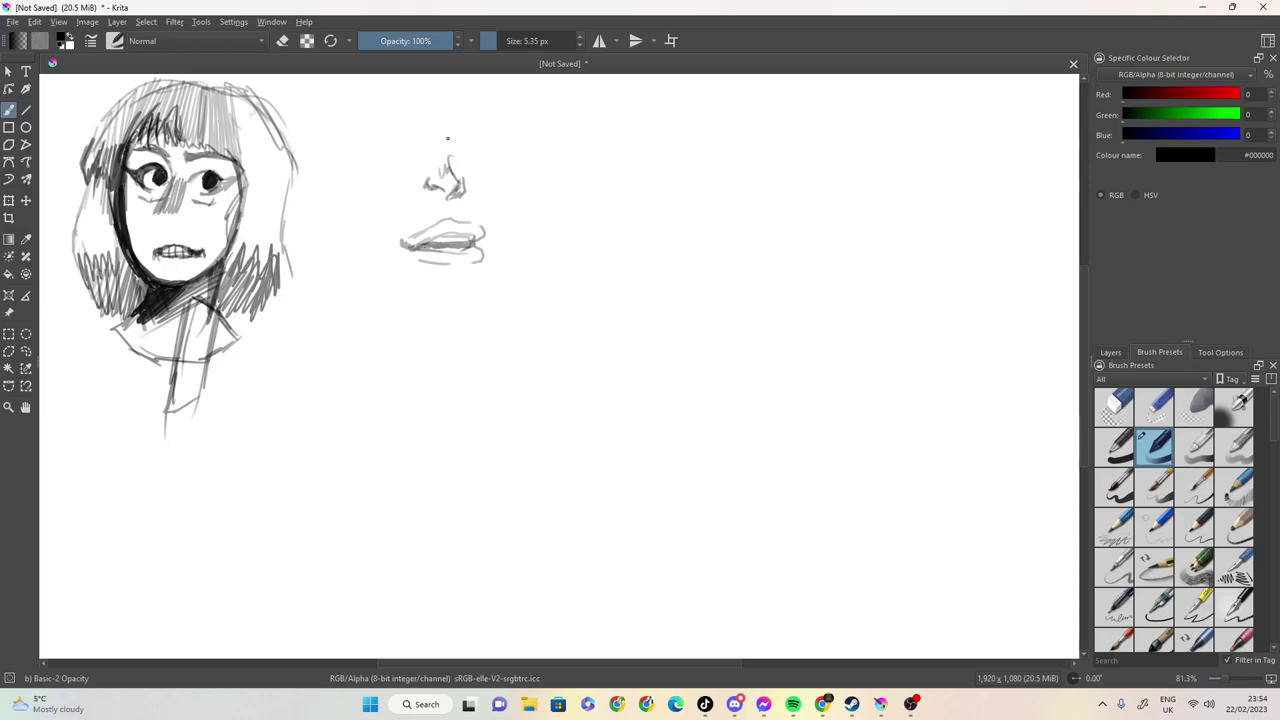
mouse_move(462, 112)
mouse_down()
mouse_move(446, 132)
mouse_move(446, 172)
mouse_move(452, 126)
mouse_move(484, 116)
mouse_move(496, 283)
mouse_up()
Step: Sketch a round head guide beside the nose-and-lips study and place a three-quarter-view nose inside it
mouse_move(614, 146)
mouse_down()
mouse_move(684, 131)
mouse_move(601, 196)
mouse_up()
drag(606, 162, 714, 164)
drag(660, 132, 720, 185)
mouse_move(634, 141)
mouse_down()
mouse_move(611, 161)
mouse_move(630, 241)
mouse_move(699, 245)
mouse_move(715, 159)
mouse_move(670, 126)
mouse_move(719, 195)
mouse_move(702, 238)
mouse_move(658, 249)
mouse_move(602, 188)
mouse_up()
mouse_move(694, 171)
mouse_down()
mouse_move(686, 222)
mouse_move(699, 220)
mouse_move(677, 218)
mouse_up()
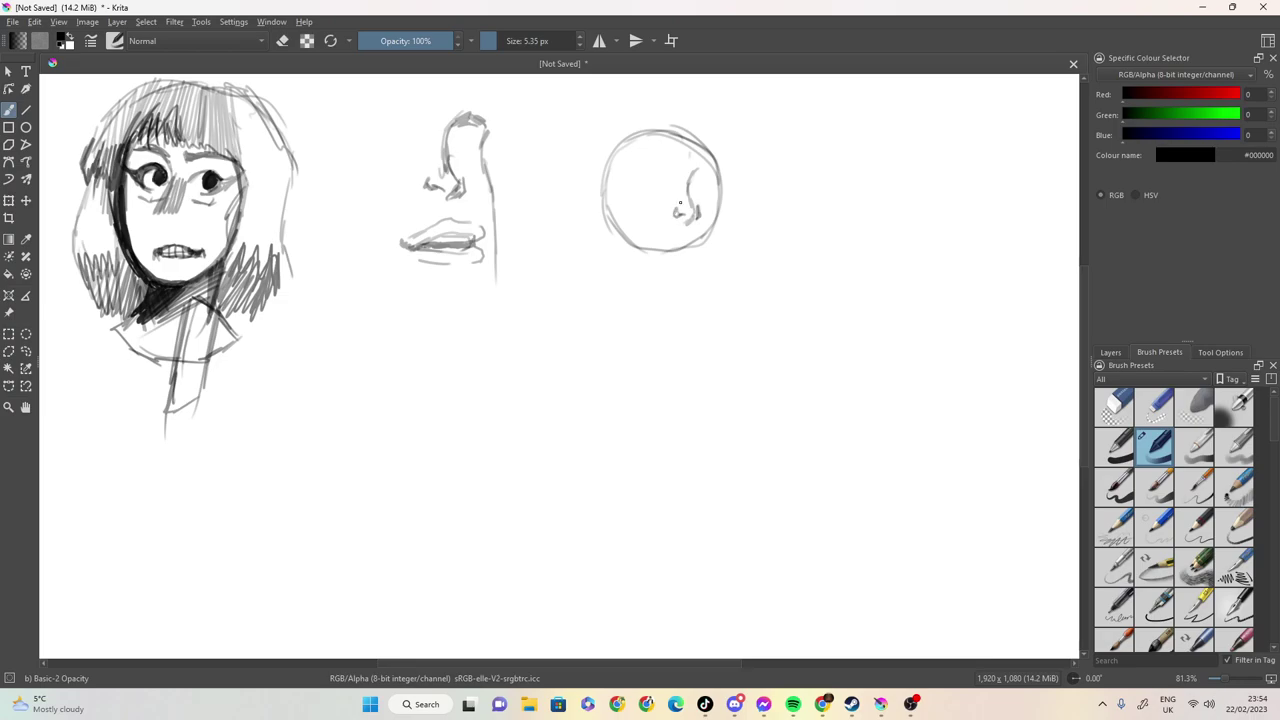
Step: Build the face on the round head guide with a jawline, lips, eyes, eyebrows and an ear
mouse_move(714, 172)
mouse_down()
mouse_move(656, 174)
mouse_move(714, 190)
mouse_move(715, 224)
mouse_move(703, 276)
mouse_move(655, 272)
mouse_up()
mouse_move(720, 237)
mouse_down()
mouse_move(712, 270)
mouse_move(688, 242)
mouse_move(662, 246)
mouse_move(700, 248)
mouse_move(685, 234)
mouse_move(692, 258)
mouse_move(663, 257)
mouse_up()
mouse_move(648, 187)
mouse_down()
mouse_move(677, 192)
mouse_move(658, 204)
mouse_move(707, 189)
mouse_move(703, 203)
mouse_move(691, 198)
mouse_move(712, 188)
mouse_up()
mouse_move(632, 176)
mouse_down()
mouse_move(590, 218)
mouse_move(622, 230)
mouse_move(625, 260)
mouse_move(623, 220)
mouse_up()
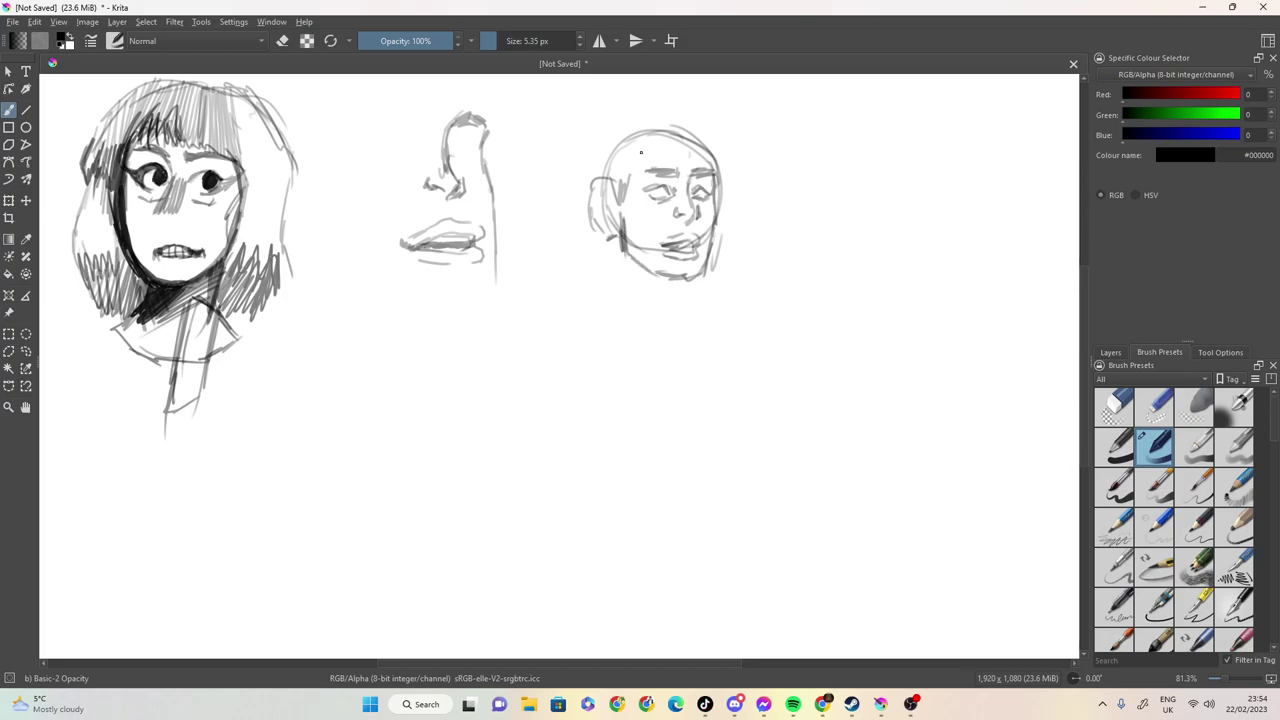
Step: Sketch spiky, swept-back hair around the top and sides of the new head
drag(595, 165, 588, 160)
mouse_move(718, 142)
mouse_down()
mouse_move(714, 168)
mouse_move(692, 134)
mouse_move(642, 119)
mouse_move(675, 112)
mouse_move(716, 144)
mouse_move(617, 108)
mouse_move(574, 130)
mouse_move(588, 178)
mouse_up()
mouse_move(660, 146)
mouse_down()
mouse_move(618, 154)
mouse_move(620, 172)
mouse_move(672, 150)
mouse_move(710, 154)
mouse_up()
drag(680, 104, 704, 128)
drag(662, 88, 666, 112)
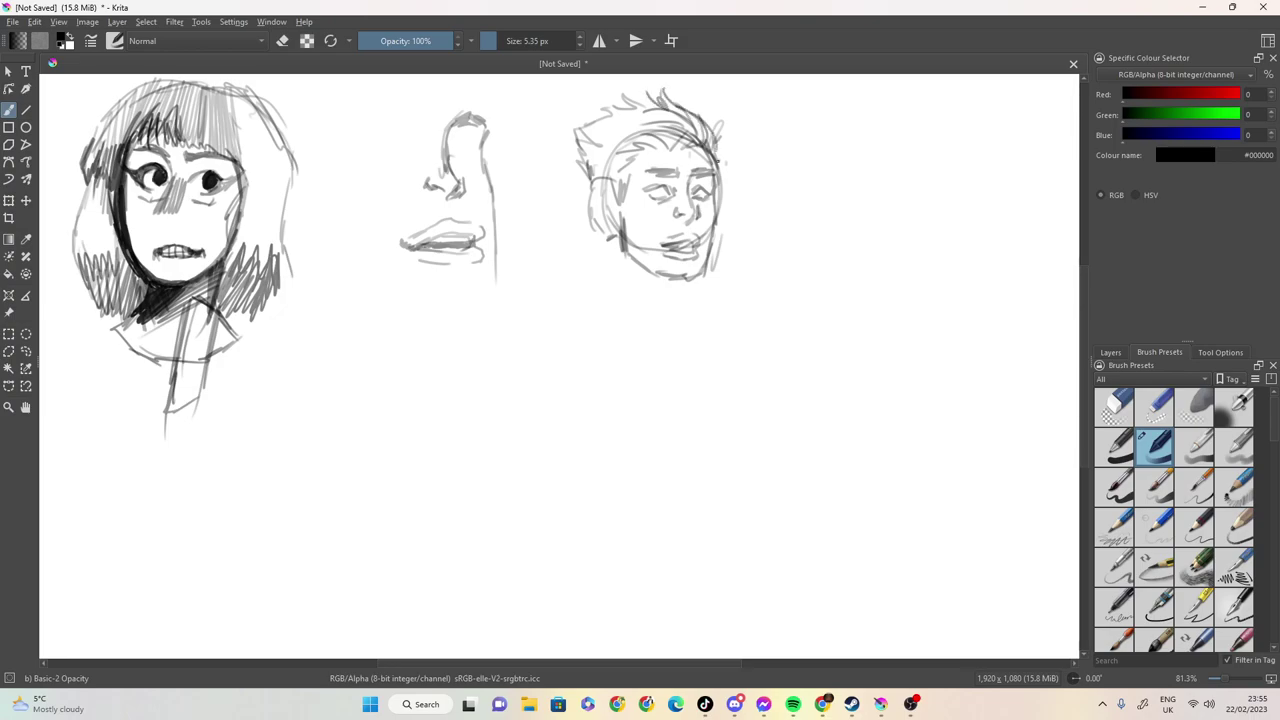
Step: Draw the neck and sloping shoulders under the new head, closed by a curved neckline and shaded beneath the chin
mouse_move(612, 185)
mouse_down()
mouse_move(598, 182)
mouse_move(588, 212)
mouse_move(612, 238)
mouse_move(617, 287)
mouse_move(683, 294)
mouse_move(668, 312)
mouse_move(654, 290)
mouse_move(660, 304)
mouse_move(686, 300)
mouse_move(684, 328)
mouse_up()
mouse_move(612, 270)
mouse_down()
mouse_move(591, 293)
mouse_move(614, 329)
mouse_up()
mouse_move(692, 298)
mouse_down()
mouse_move(720, 324)
mouse_move(696, 343)
mouse_move(606, 335)
mouse_up()
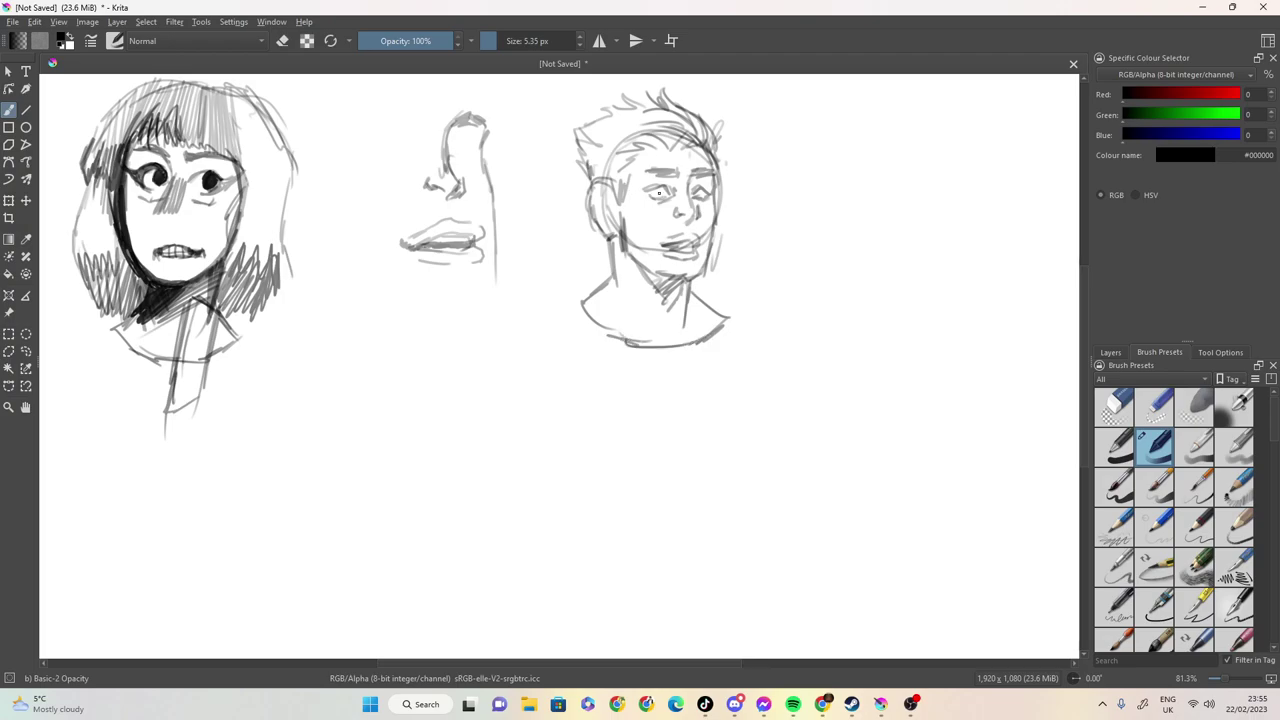
Step: Fill in the new portrait's pupils and shade its swept-back hair, adding dark locks down the far side of the face
drag(653, 187, 703, 195)
drag(624, 195, 622, 217)
mouse_move(579, 142)
mouse_down()
mouse_move(640, 108)
mouse_move(632, 136)
mouse_up()
mouse_move(586, 176)
mouse_down()
mouse_move(640, 142)
mouse_move(634, 158)
mouse_move(662, 154)
mouse_move(694, 106)
mouse_up()
mouse_move(644, 142)
mouse_down()
mouse_move(700, 116)
mouse_move(720, 134)
mouse_move(714, 268)
mouse_move(726, 252)
mouse_up()
mouse_move(728, 164)
mouse_down()
mouse_move(724, 246)
mouse_move(724, 170)
mouse_move(713, 219)
mouse_move(738, 188)
mouse_move(710, 267)
mouse_up()
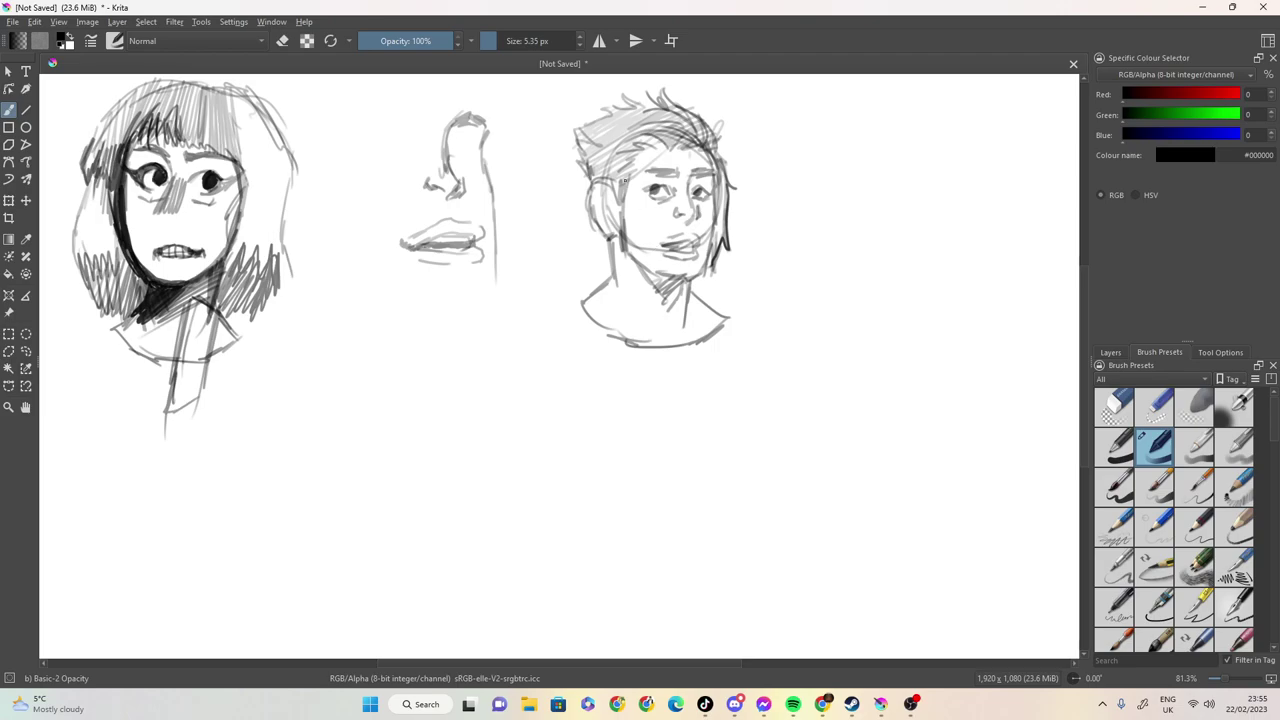
Step: Draw long, dark hair strands in front of the ear, running from the hairline down past the jaw
drag(621, 175, 620, 296)
drag(636, 222, 628, 268)
mouse_move(633, 168)
mouse_down()
mouse_move(626, 222)
mouse_move(630, 198)
mouse_up()
mouse_move(638, 192)
mouse_down()
mouse_move(631, 229)
mouse_move(619, 213)
mouse_up()
drag(621, 214, 615, 302)
mouse_move(627, 249)
mouse_down()
mouse_move(615, 301)
mouse_move(638, 178)
mouse_move(629, 155)
mouse_up()
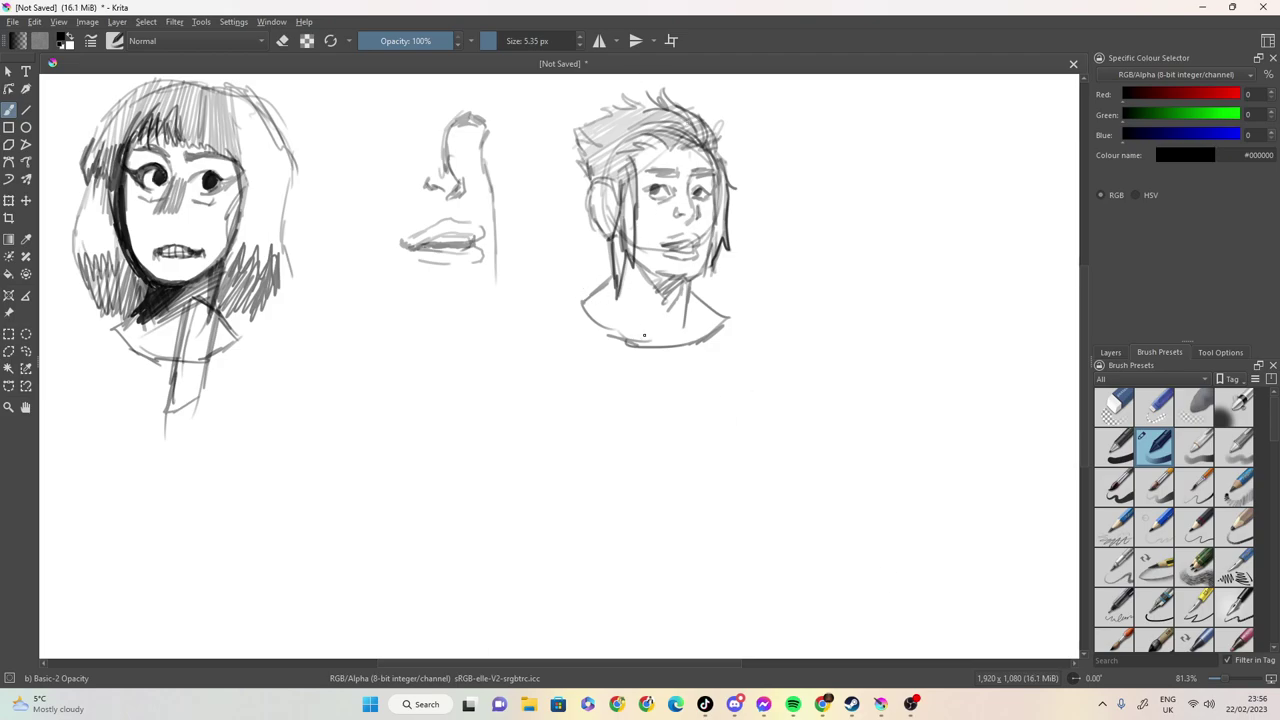
Step: Add collarbone and neck muscle lines to the new portrait and darken its jawline
mouse_move(634, 337)
mouse_down()
mouse_move(655, 346)
mouse_move(701, 330)
mouse_move(668, 340)
mouse_move(641, 325)
mouse_up()
mouse_move(636, 268)
mouse_down()
mouse_move(646, 330)
mouse_move(660, 342)
mouse_move(672, 332)
mouse_up()
mouse_move(668, 280)
mouse_down()
mouse_move(682, 336)
mouse_move(672, 350)
mouse_up()
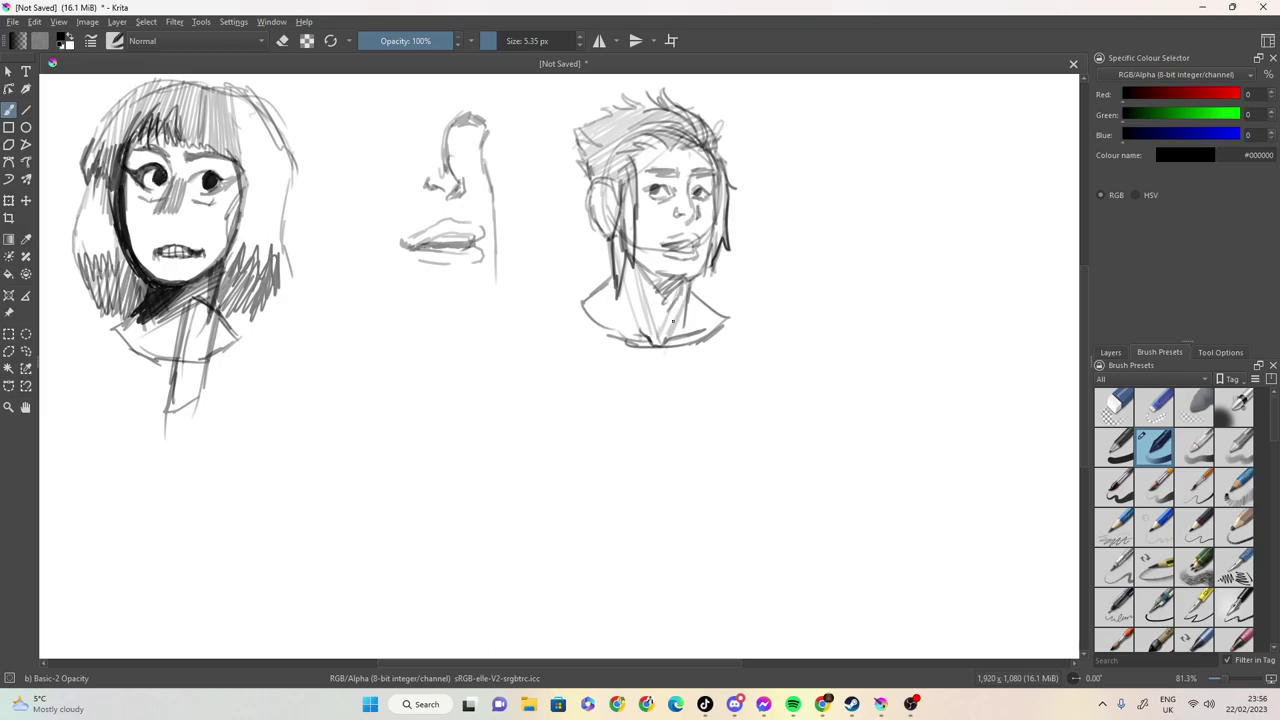
mouse_move(714, 232)
mouse_down()
mouse_move(700, 275)
mouse_move(650, 270)
mouse_move(692, 275)
mouse_move(718, 236)
mouse_move(701, 270)
mouse_move(713, 217)
mouse_up()
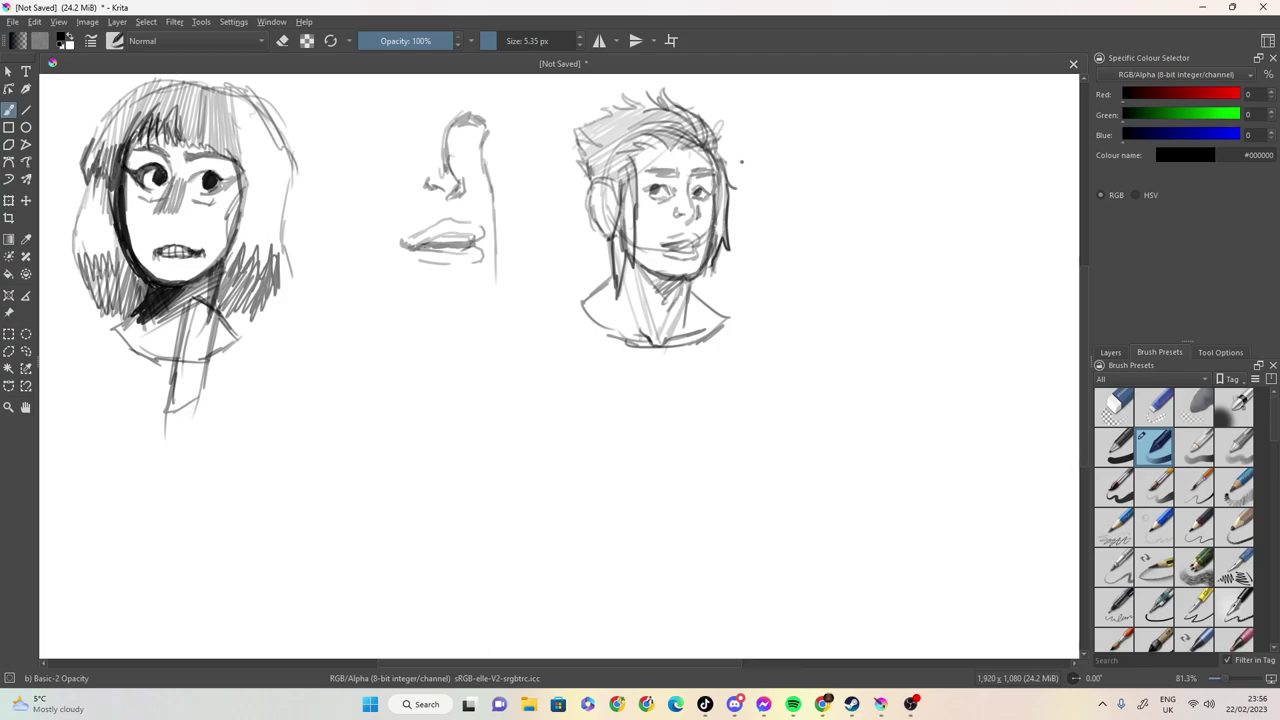
Step: Thicken the new portrait's eyebrows in black, fill its open mouth dark and lightly shade the cheek
mouse_move(693, 173)
mouse_down()
mouse_move(716, 176)
mouse_move(693, 179)
mouse_up()
mouse_move(691, 178)
mouse_down()
mouse_move(688, 188)
mouse_move(712, 169)
mouse_move(633, 182)
mouse_up()
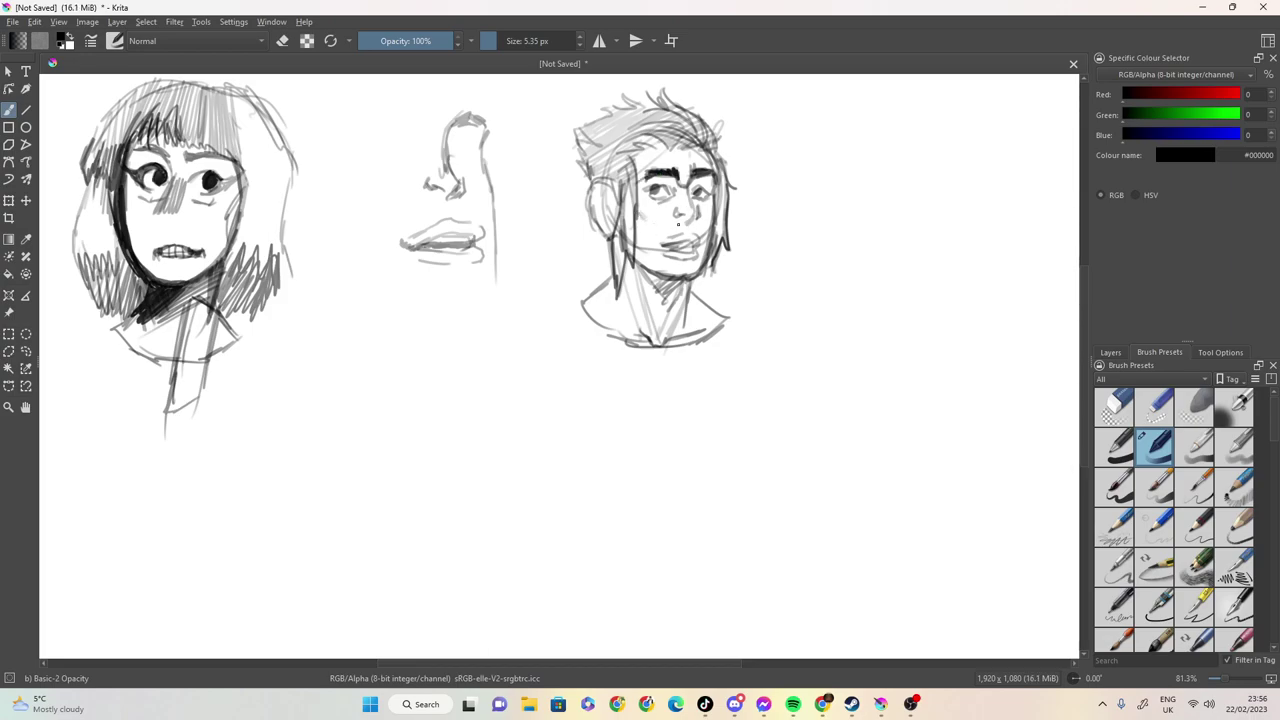
mouse_move(641, 214)
mouse_down()
mouse_move(662, 245)
mouse_move(692, 242)
mouse_move(668, 249)
mouse_move(691, 257)
mouse_up()
click(13, 21)
click(578, 376)
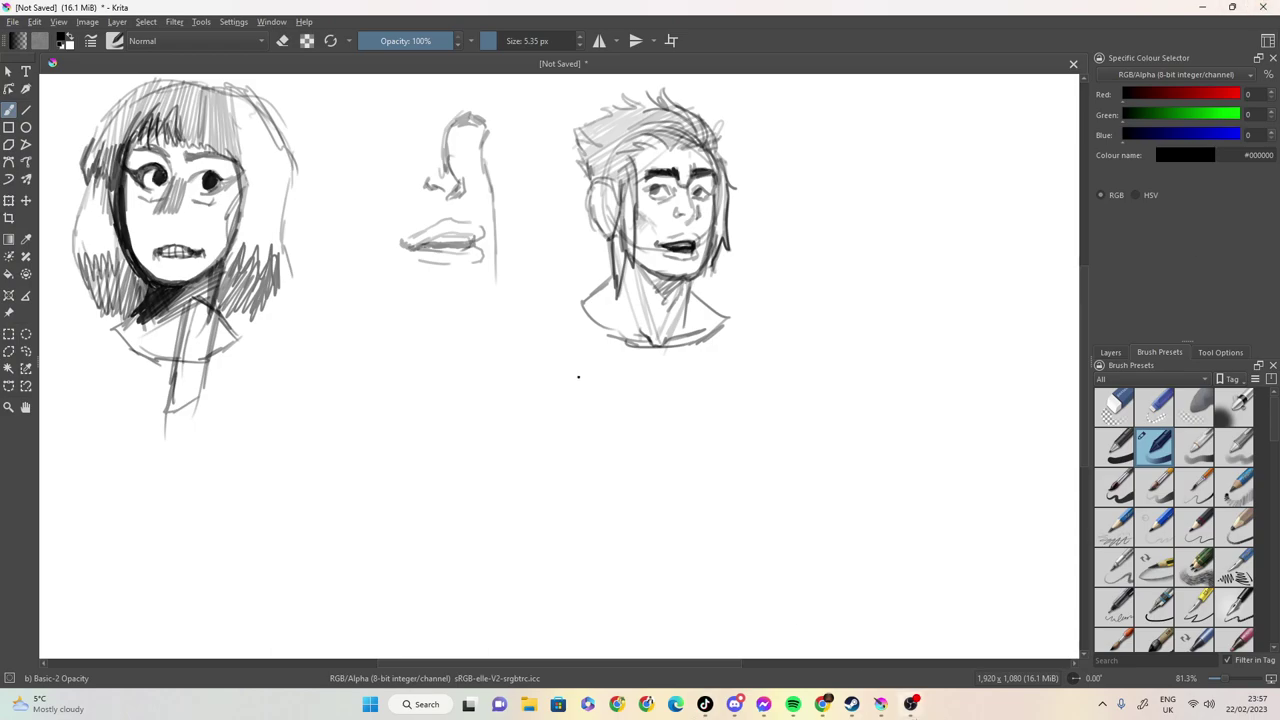